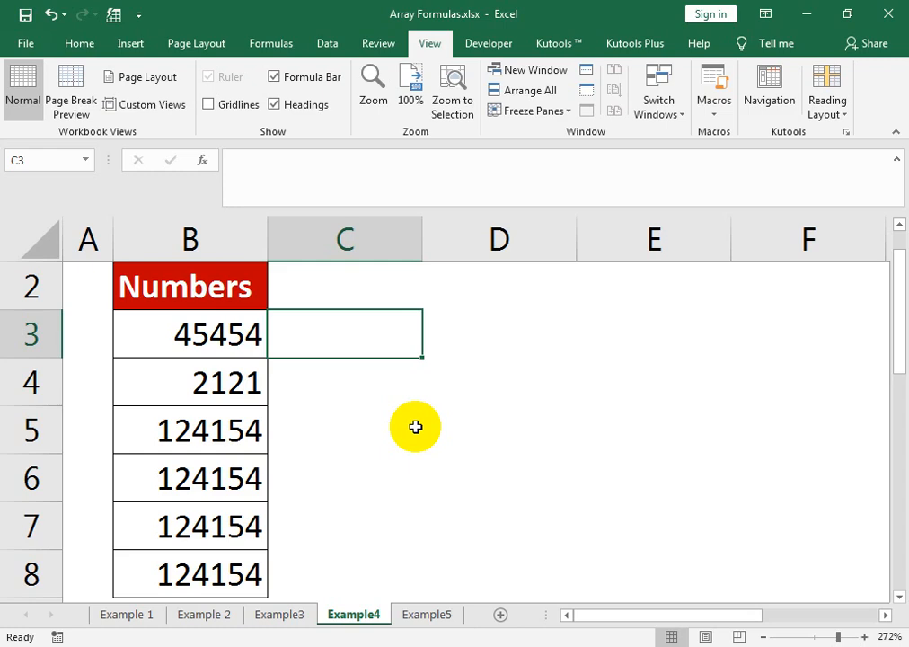
Step: Begin a formula in C3 with MID nested inside SUM, using B3 as MID's text argument: =sum(mid(B3,
type("=")
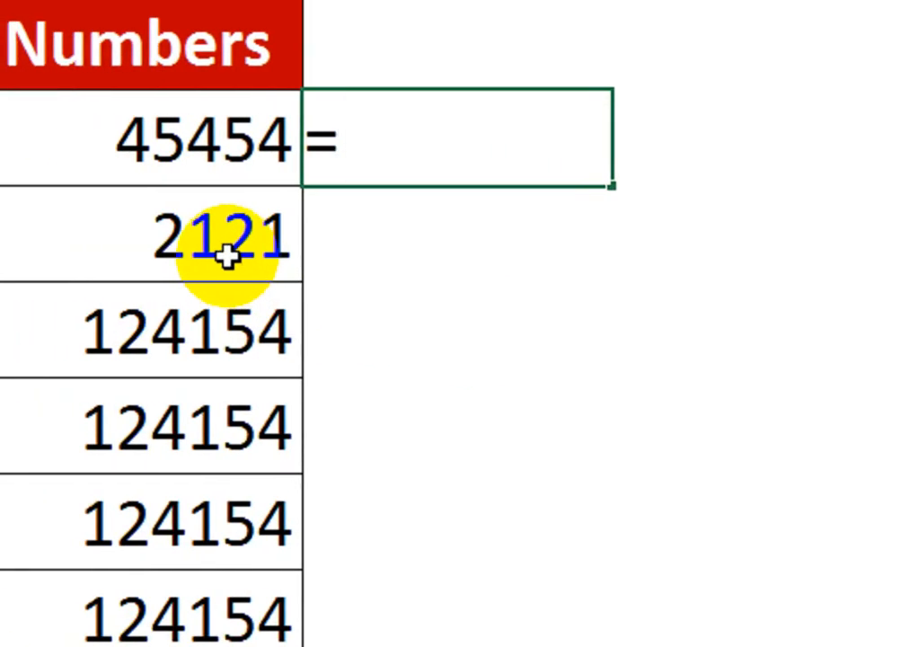
type("sum(")
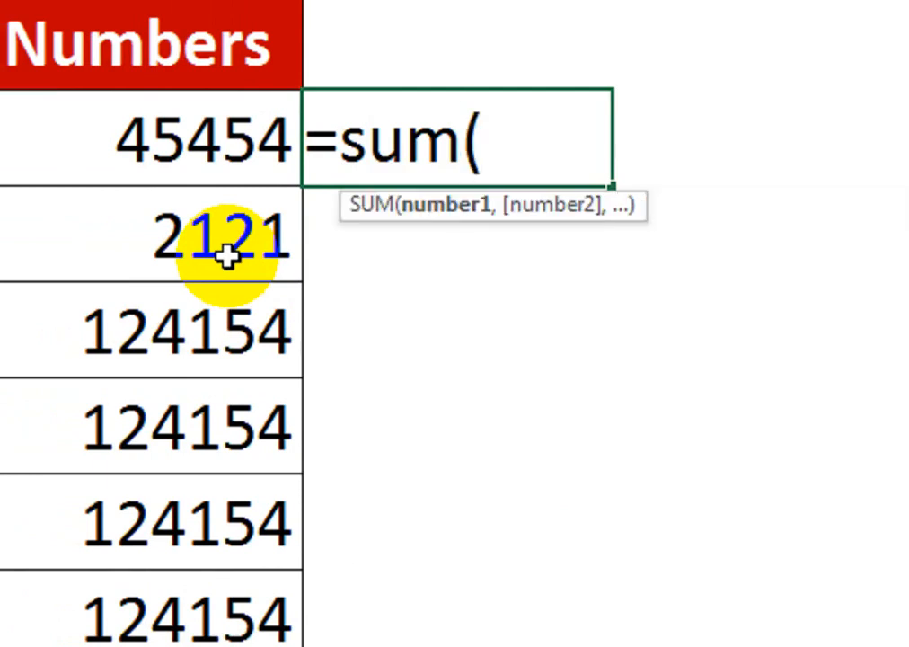
type("m")
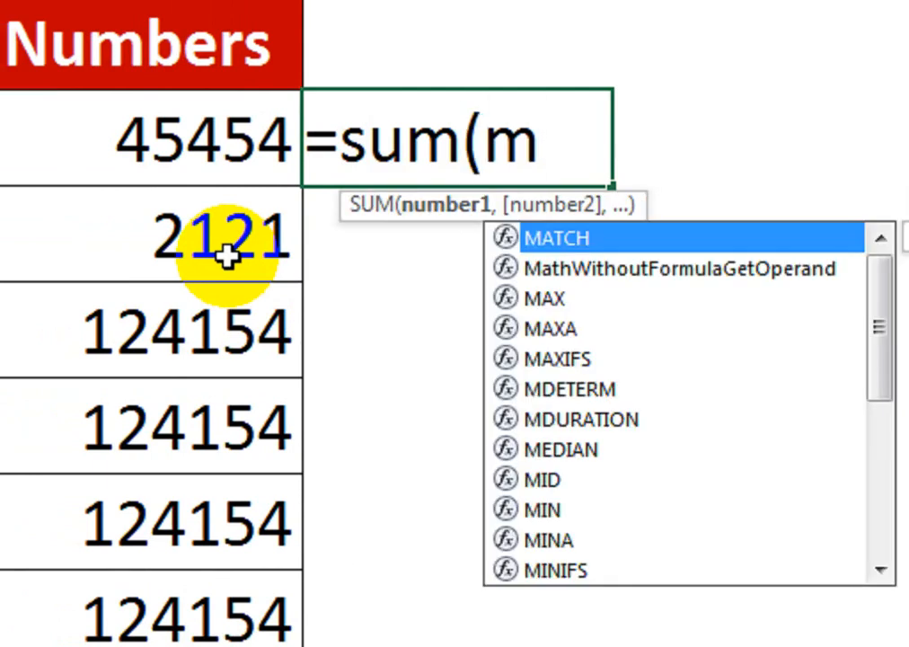
type("id(")
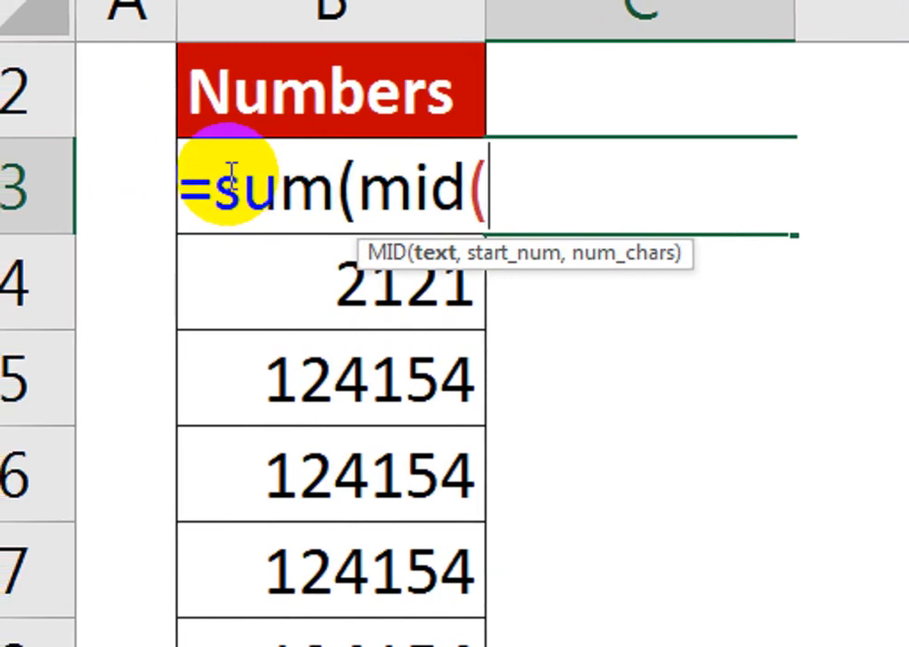
left_click(230, 184)
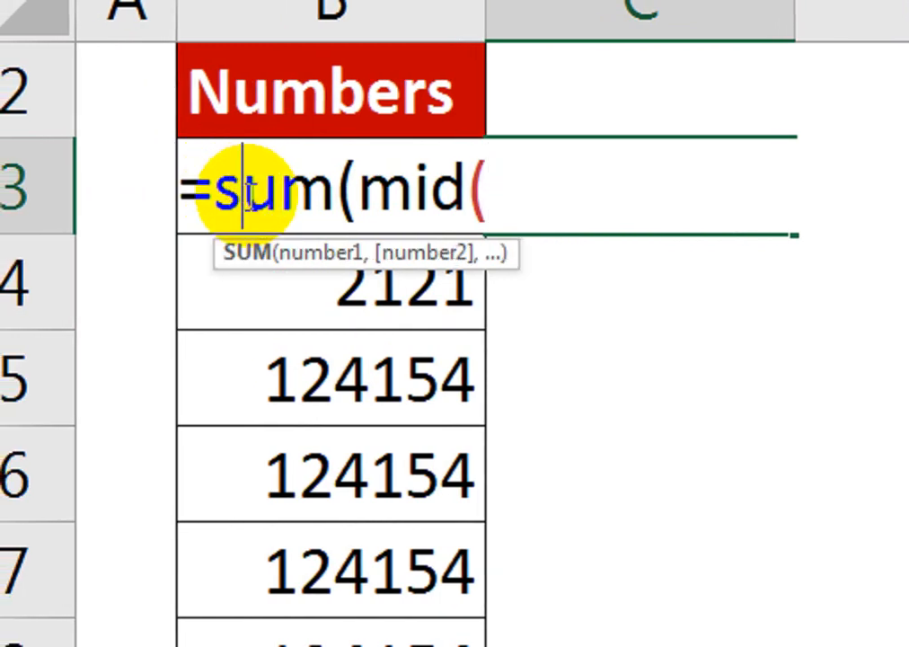
left_click(505, 169)
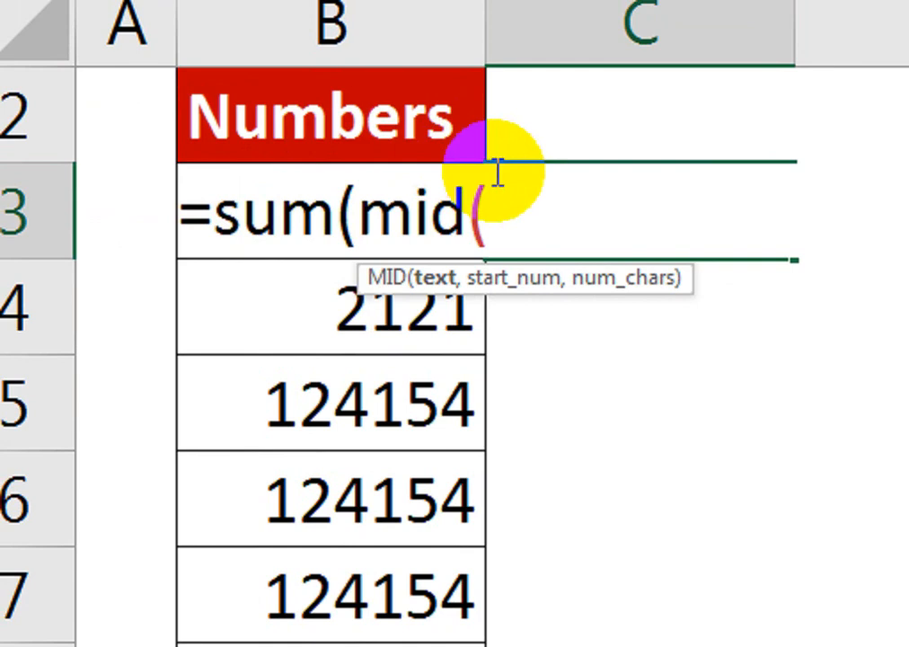
left_click(409, 223)
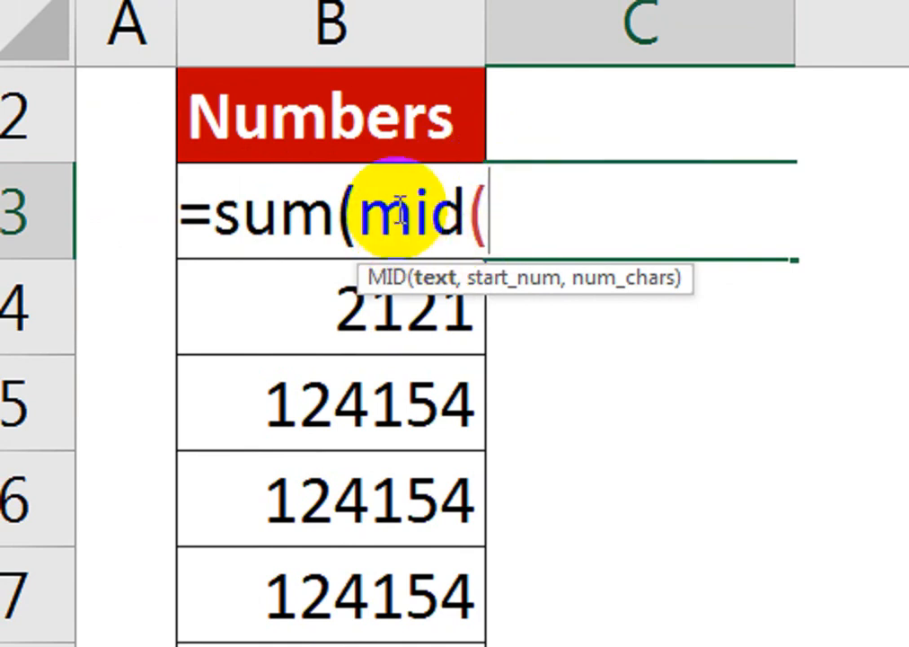
left_click(674, 210)
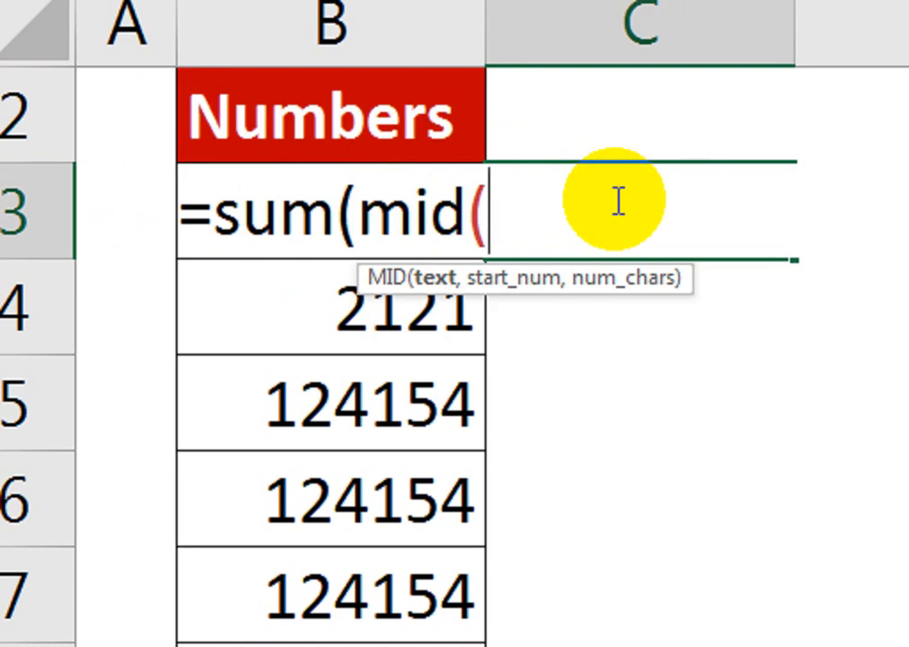
type("B")
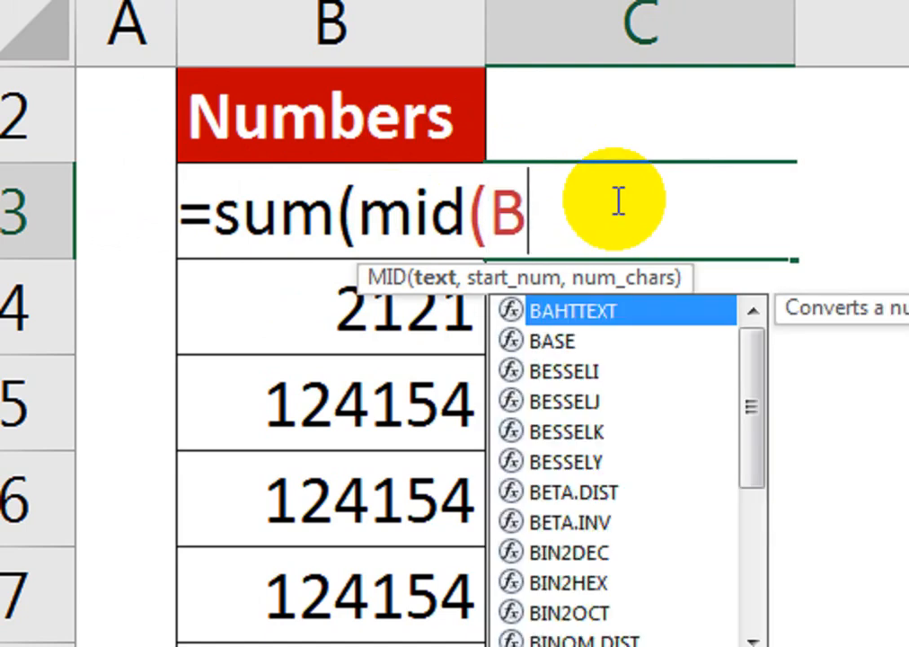
type("3")
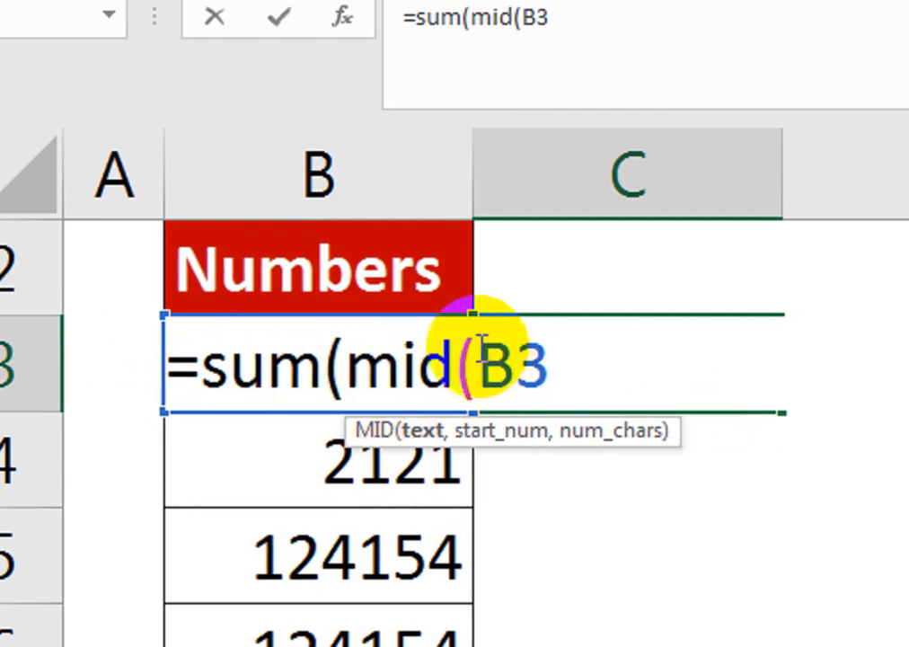
type(",")
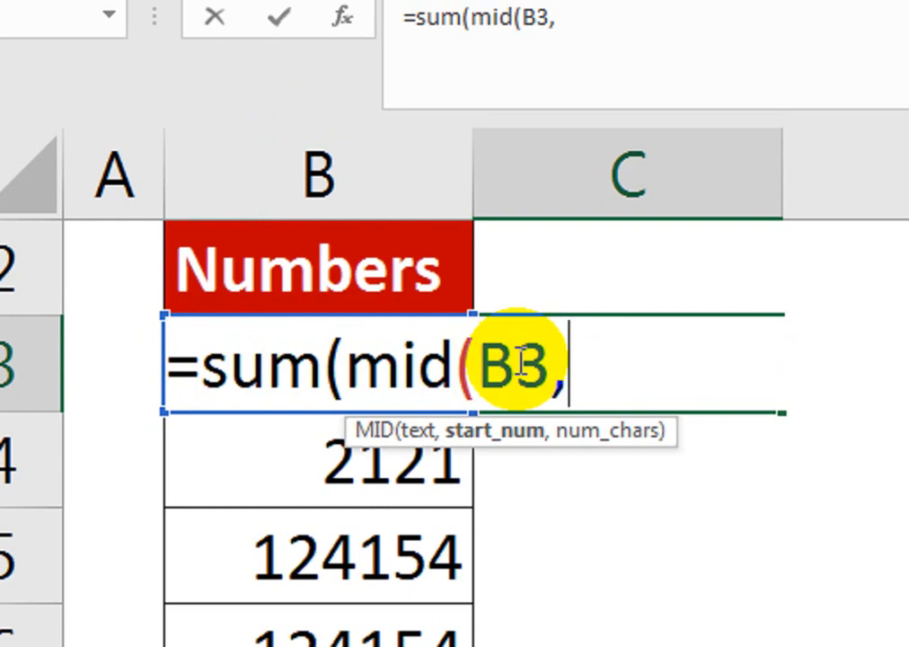
Step: Add row(INDIRECT("1:"&len(B3))) as MID's start number in the C3 formula
type("row")
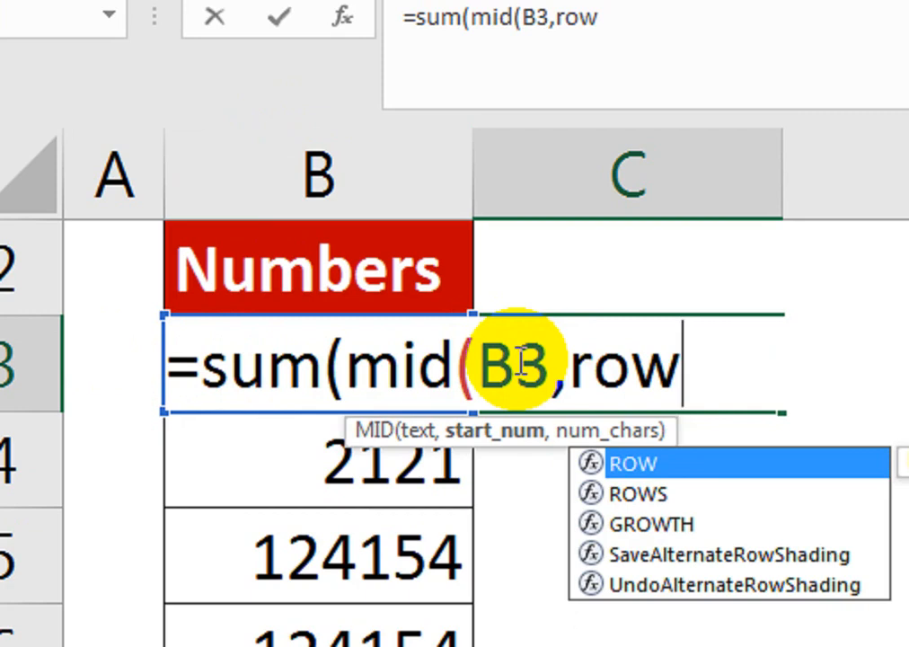
type("(in")
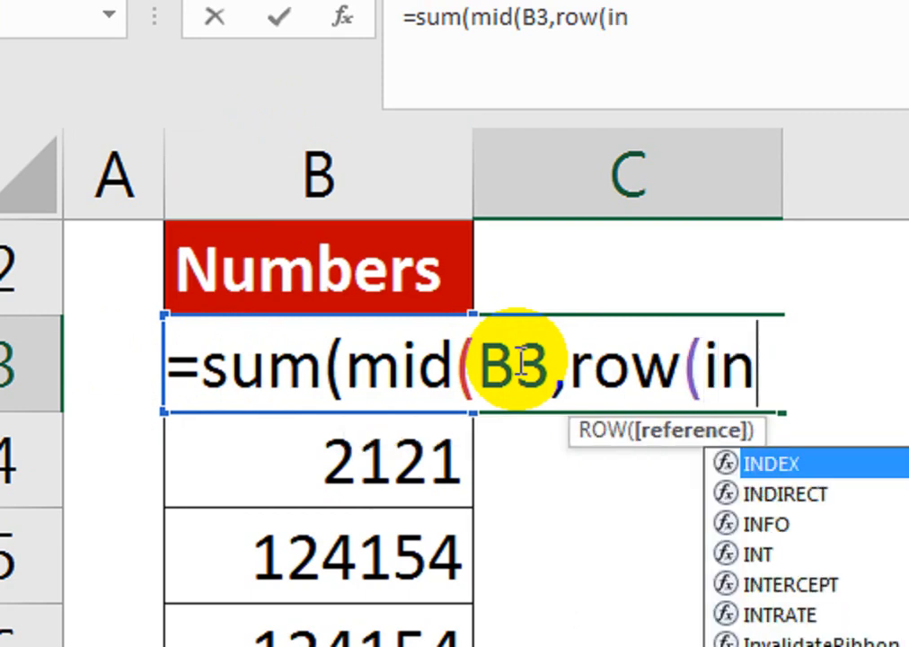
key("Down")
key("Tab")
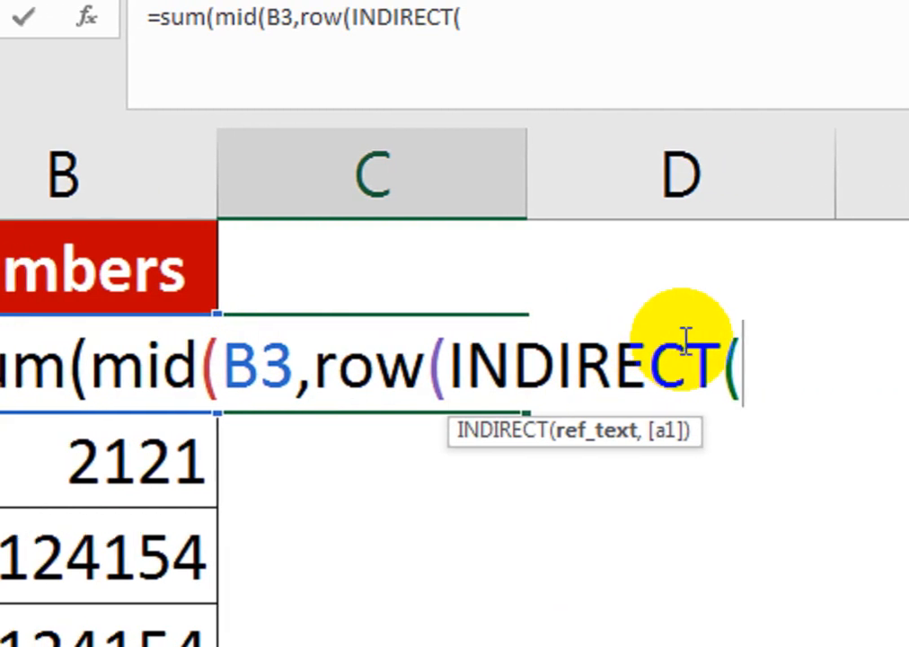
type("\"1:")
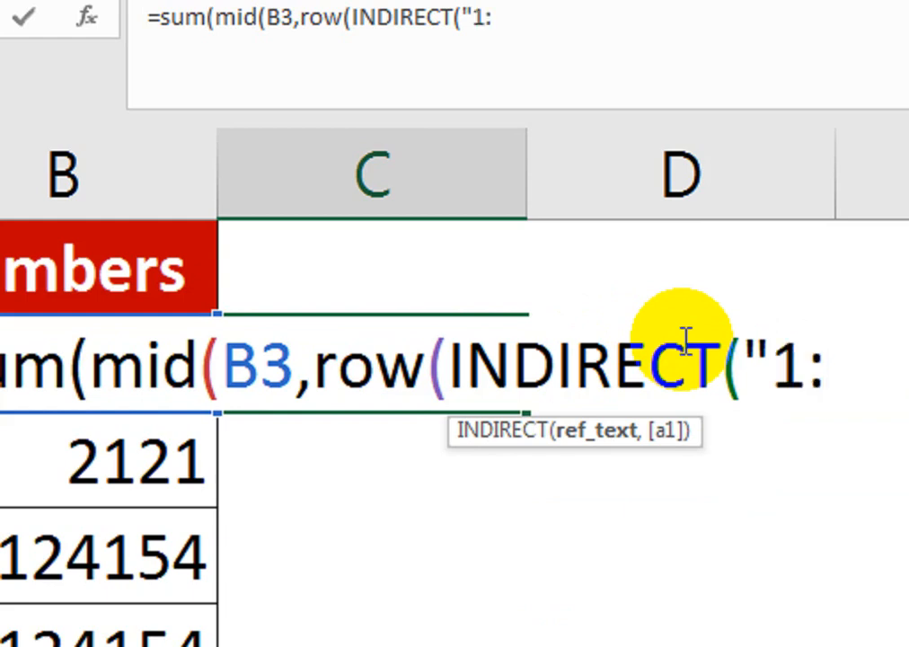
type("\"")
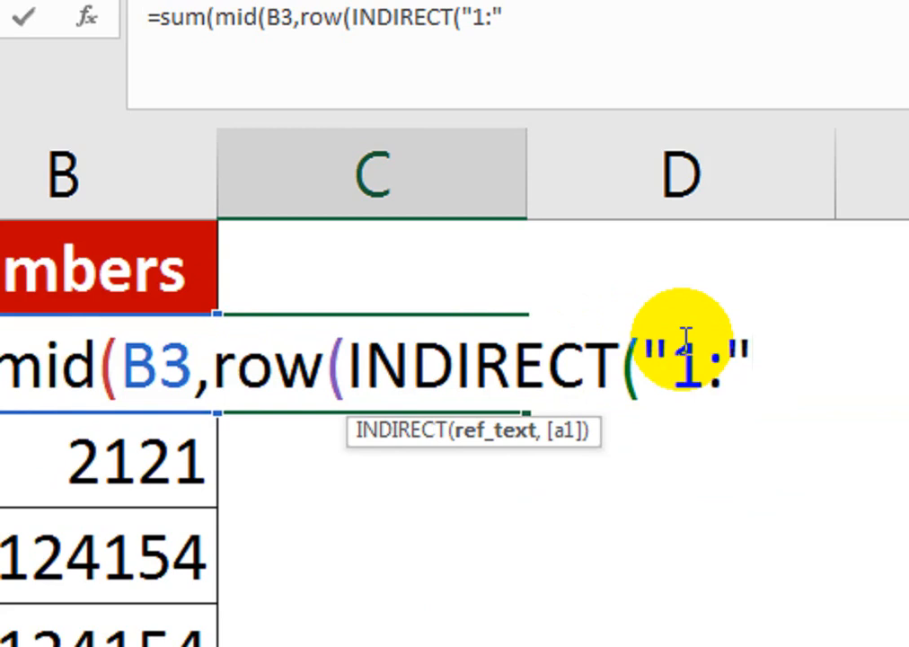
type("&len")
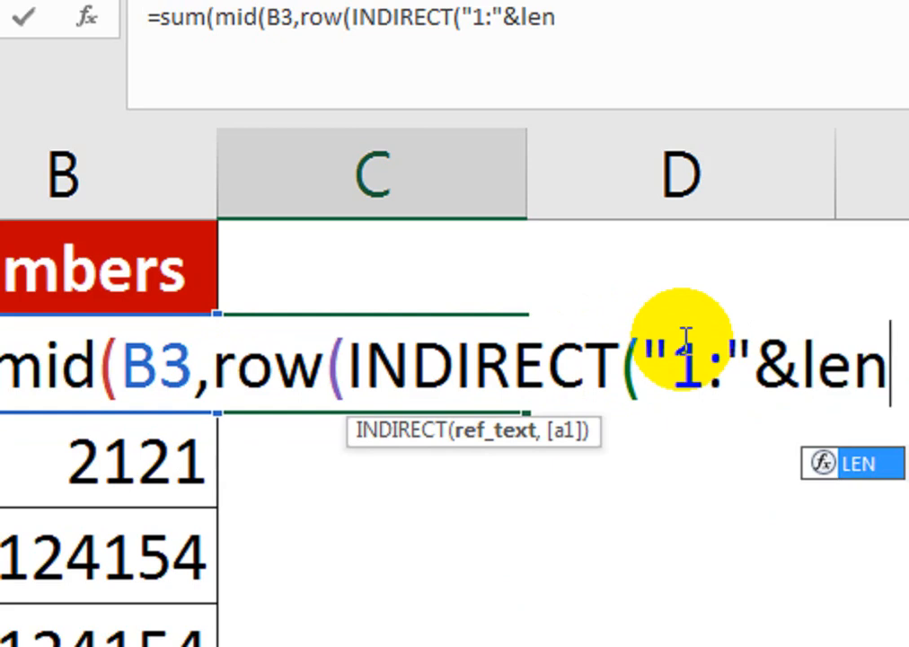
type("(")
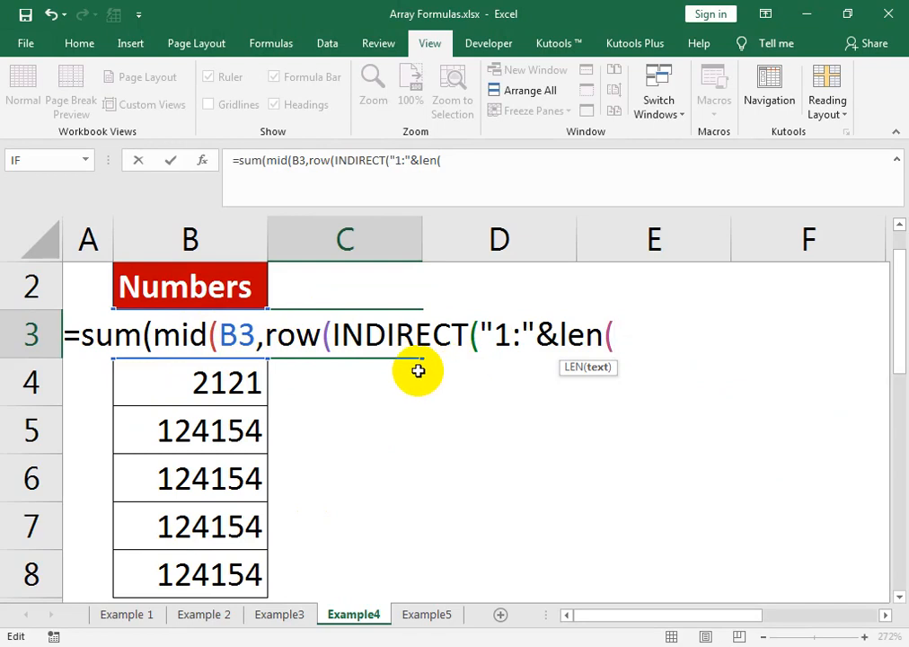
type("B3")
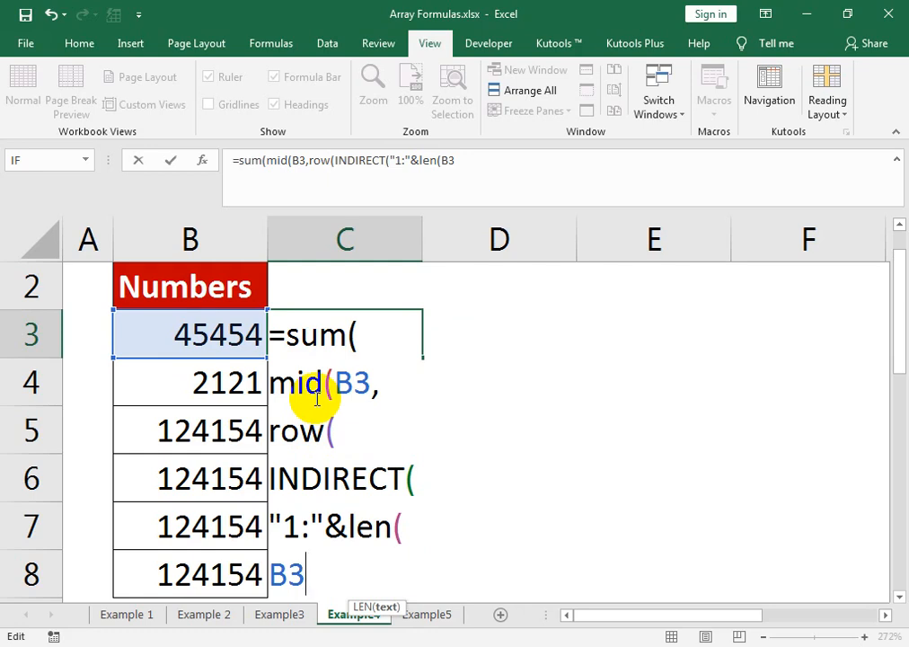
type(")")
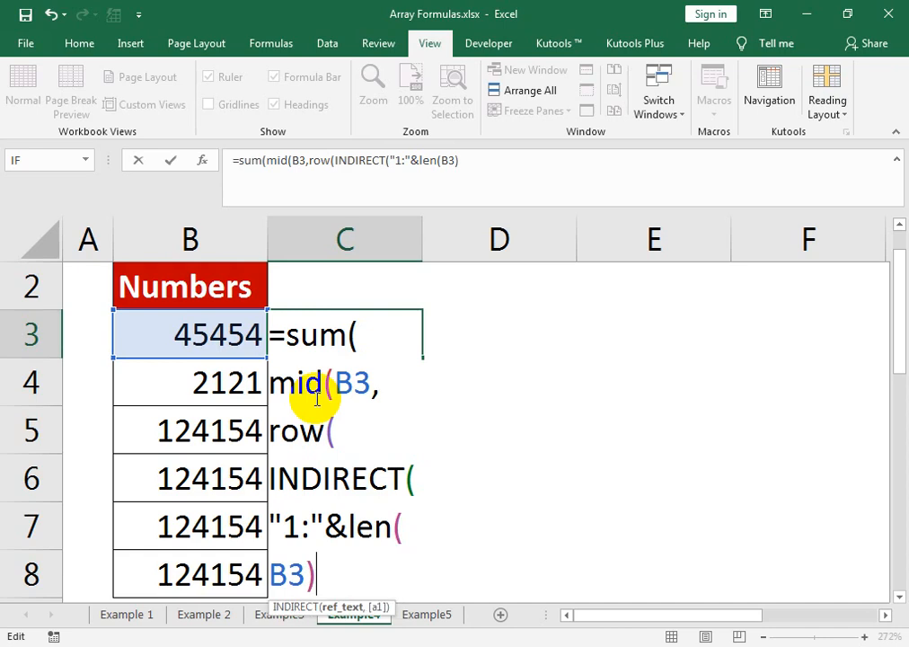
type(")")
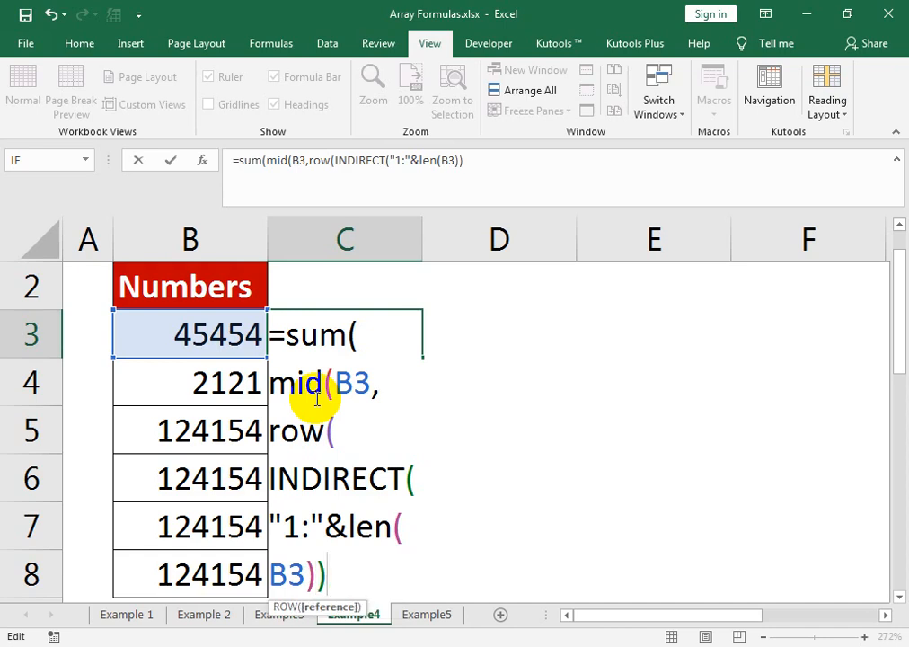
type(")")
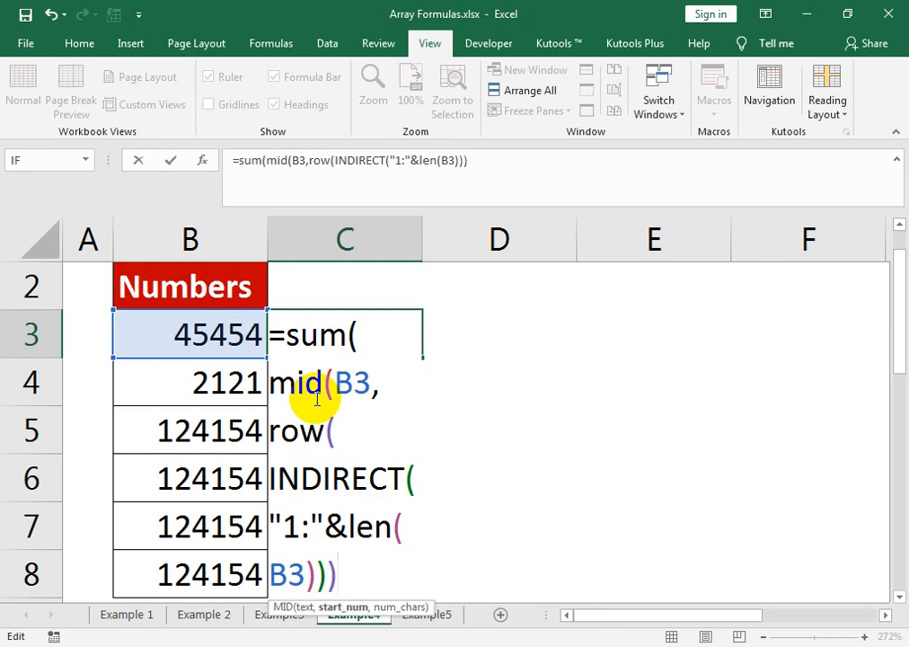
Step: Set MID's character count to 1, multiply its result by 1, then close the SUM and enter the C3 formula
type(",")
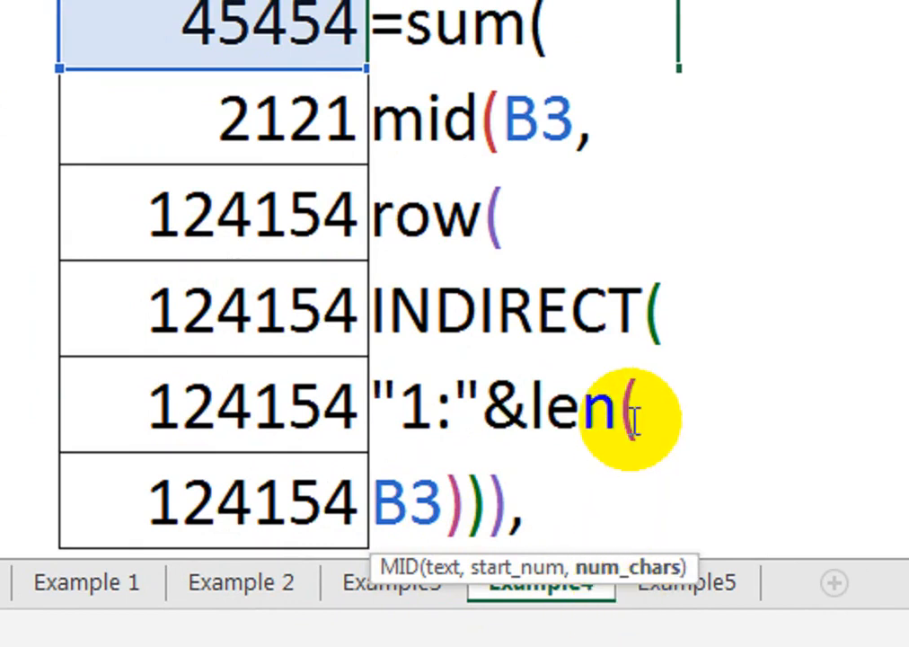
type("1")
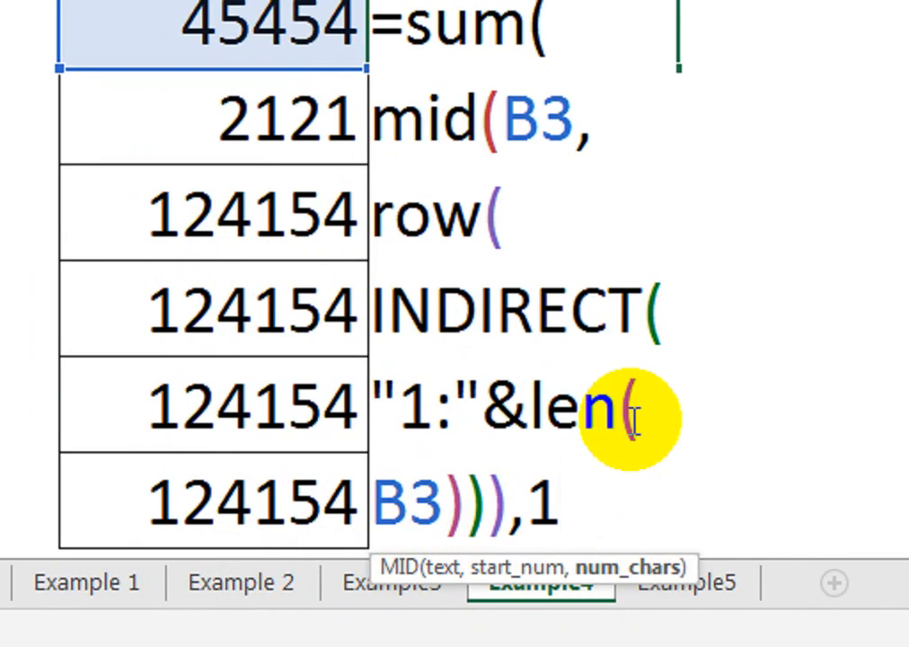
type(")")
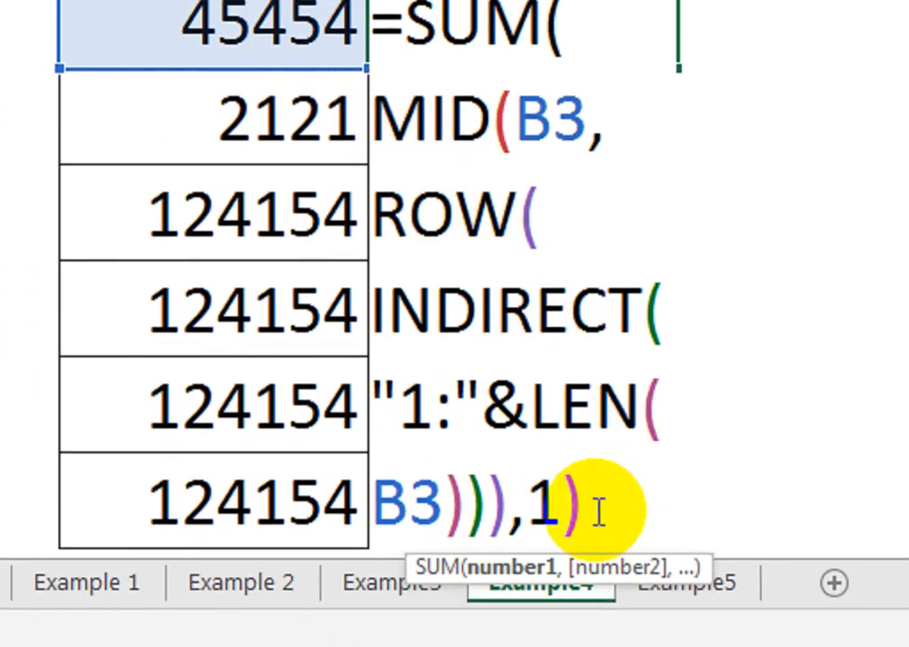
type("*1")
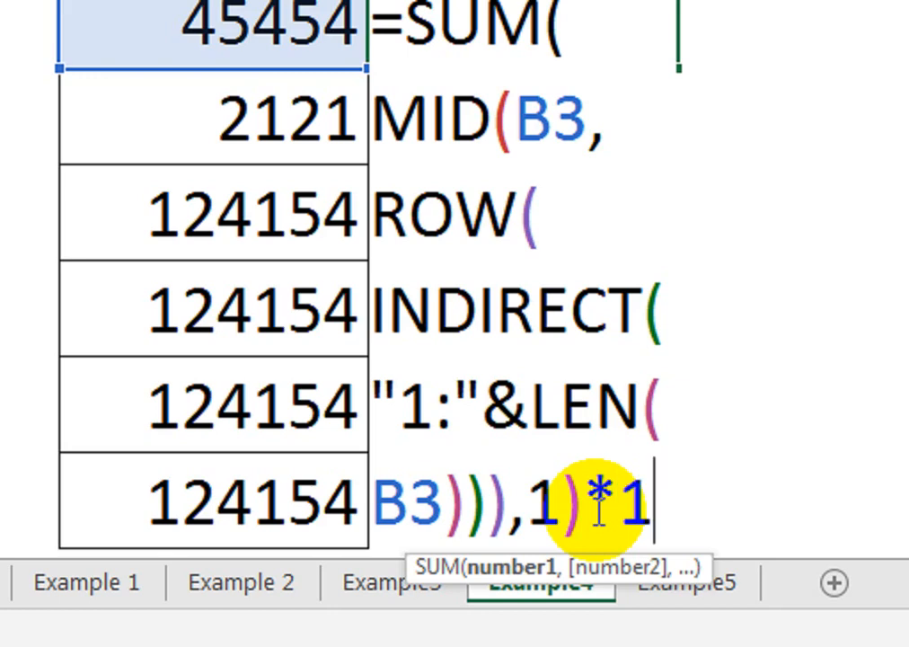
type(")")
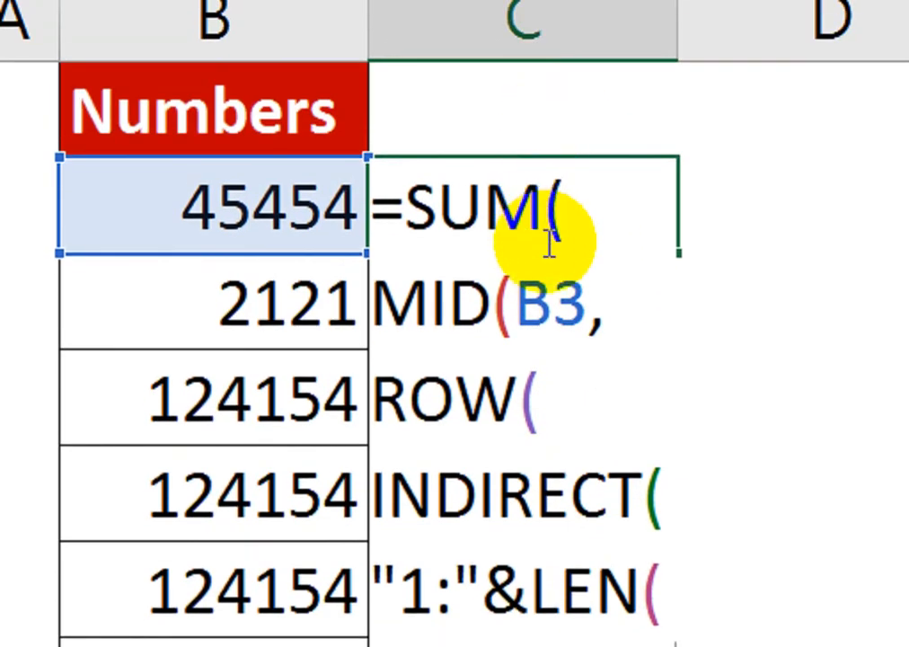
key("Return")
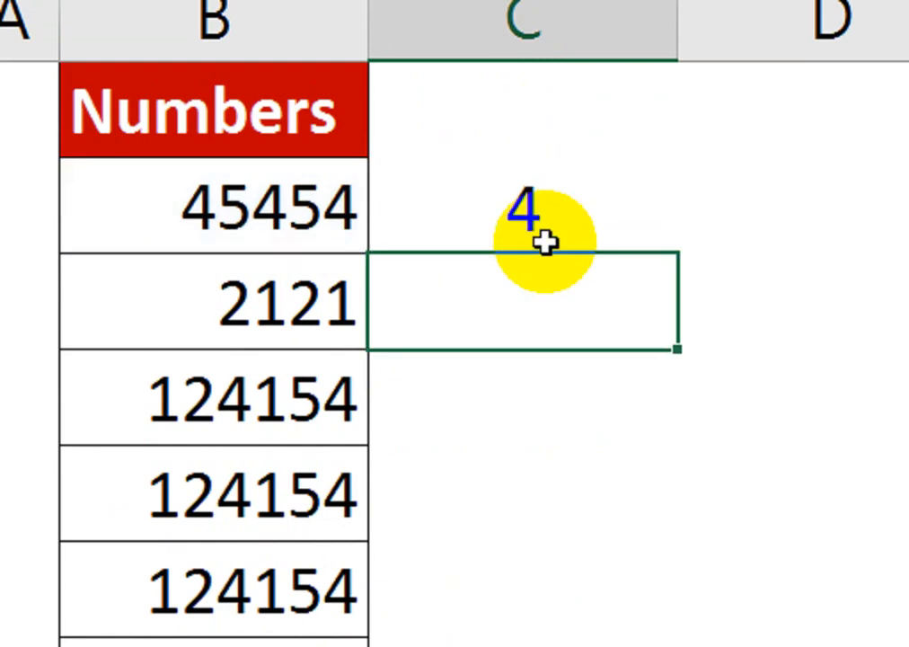
Step: Re-enter the C3 formula as an array formula and fill it down to C8
left_click(545, 241)
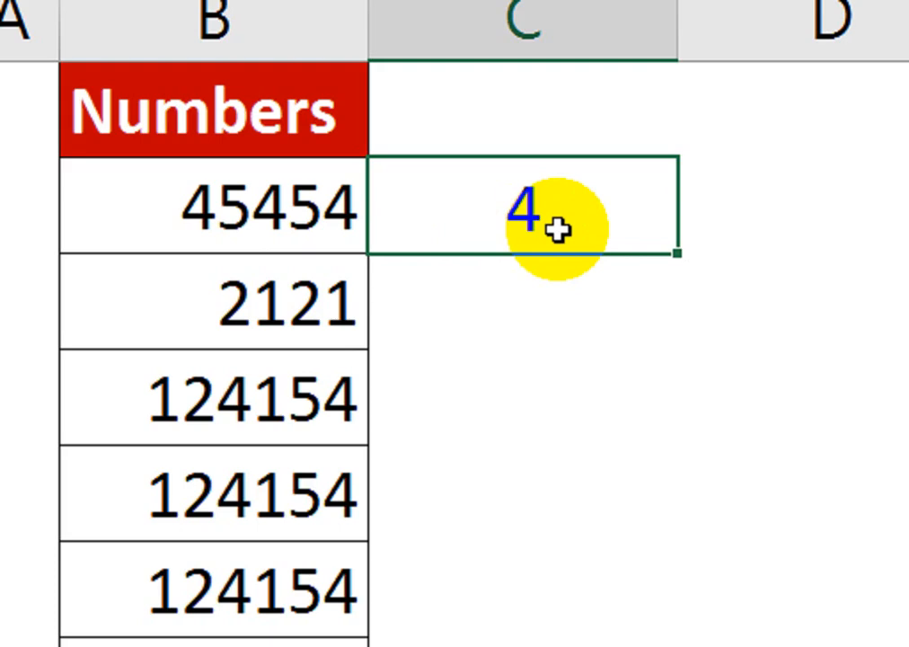
key("F2")
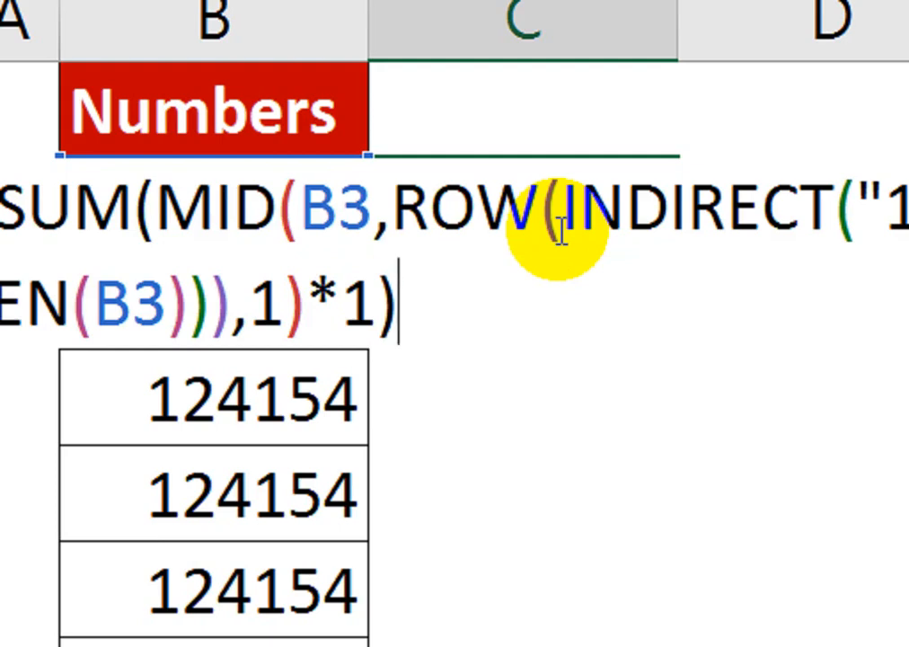
key("ctrl+shift+Return")
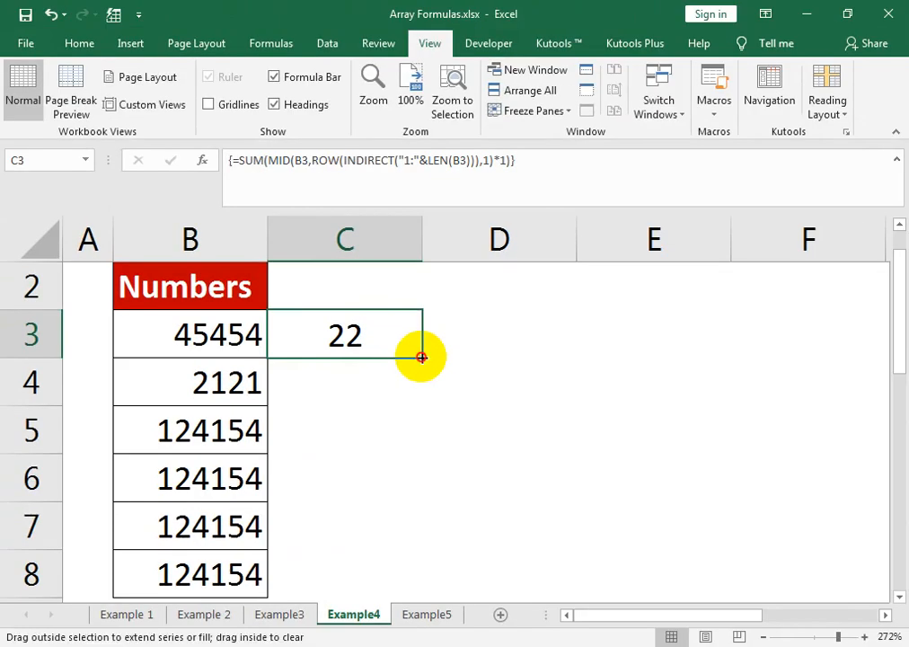
left_click_drag(686, 252, 711, 646)
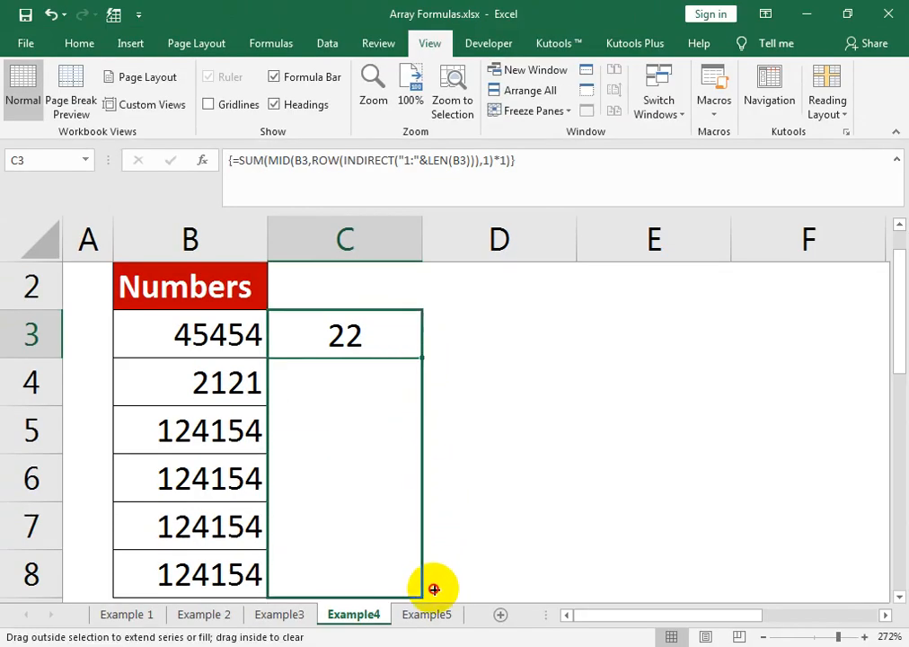
left_click_drag(434, 588, 442, 582)
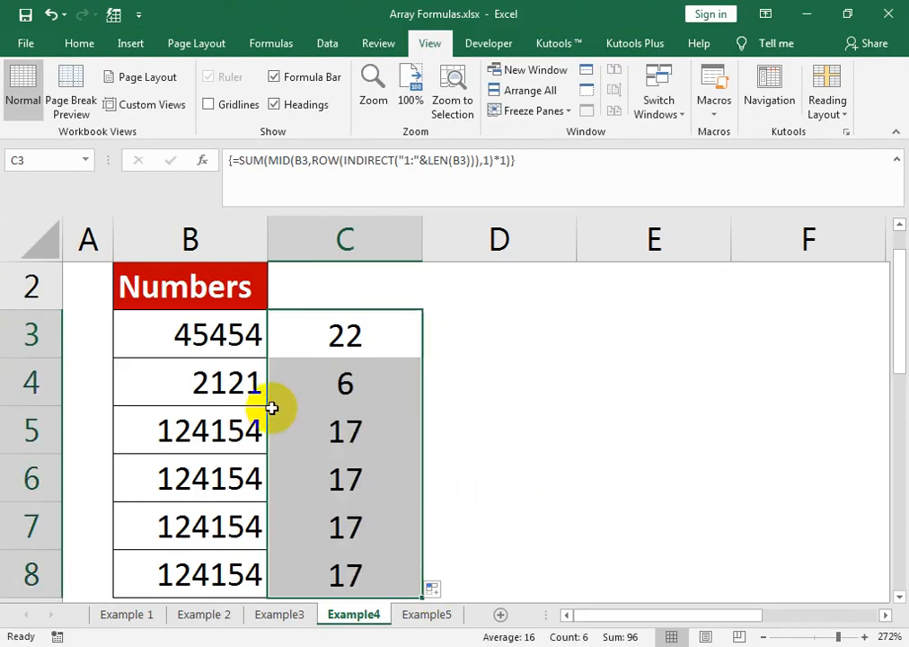
Step: Change the number in B4 to 555
left_click(212, 379)
type("555")
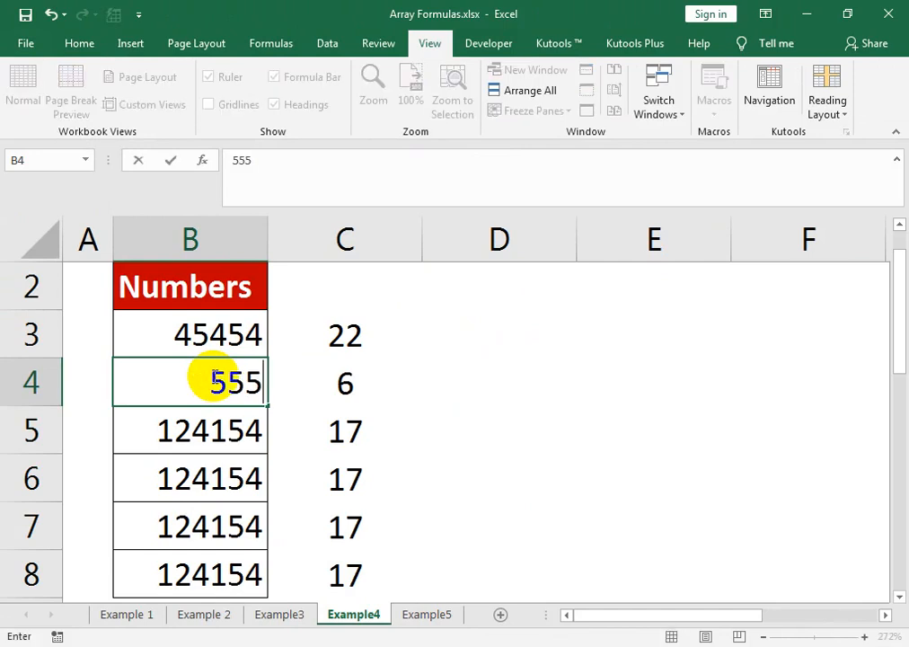
key("Return")
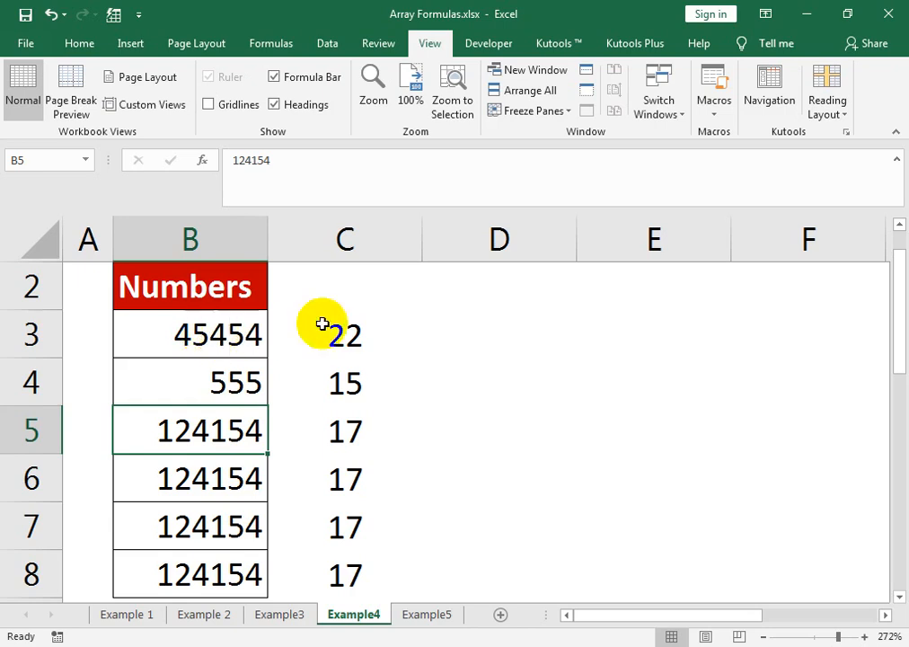
Step: Try entering the digit-sum formula in C3 as an ordinary formula instead of an array formula
left_click(350, 336)
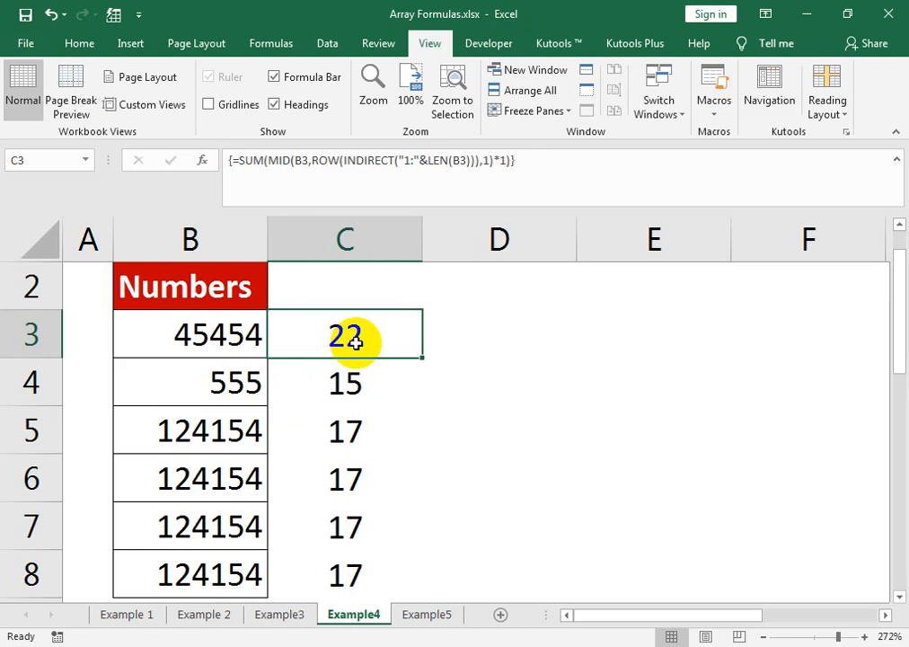
double_click(355, 340)
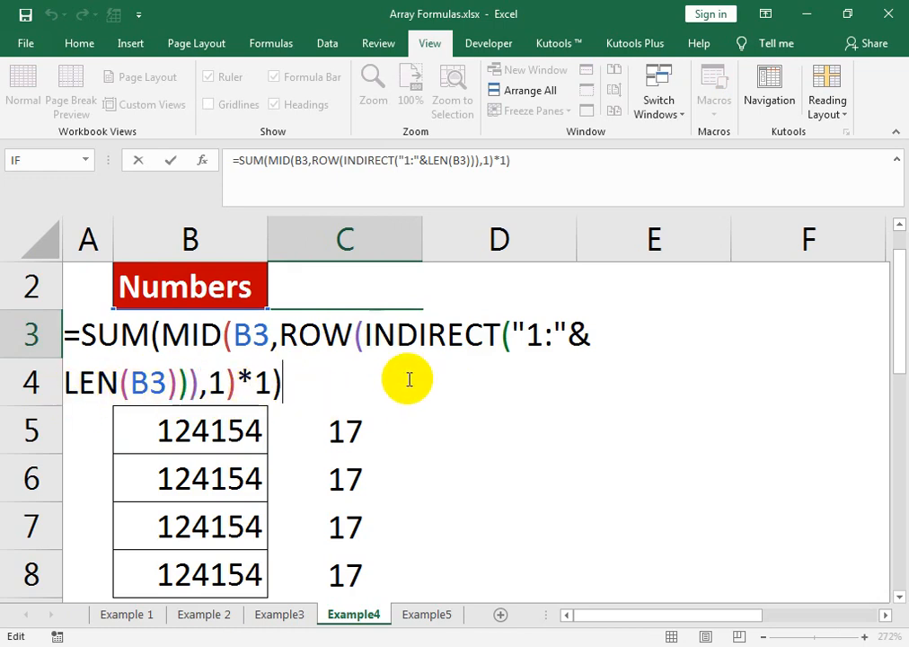
key("ctrl+shift+Return")
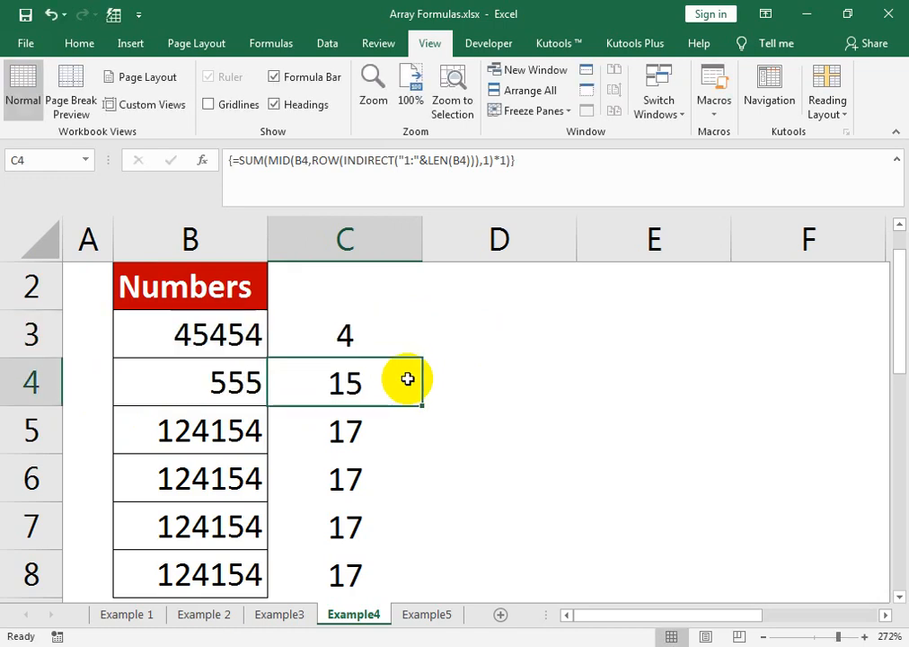
Step: Reopen the digit-sum formula in C3 and enter it as an array formula again
key("Up")
key("F2")
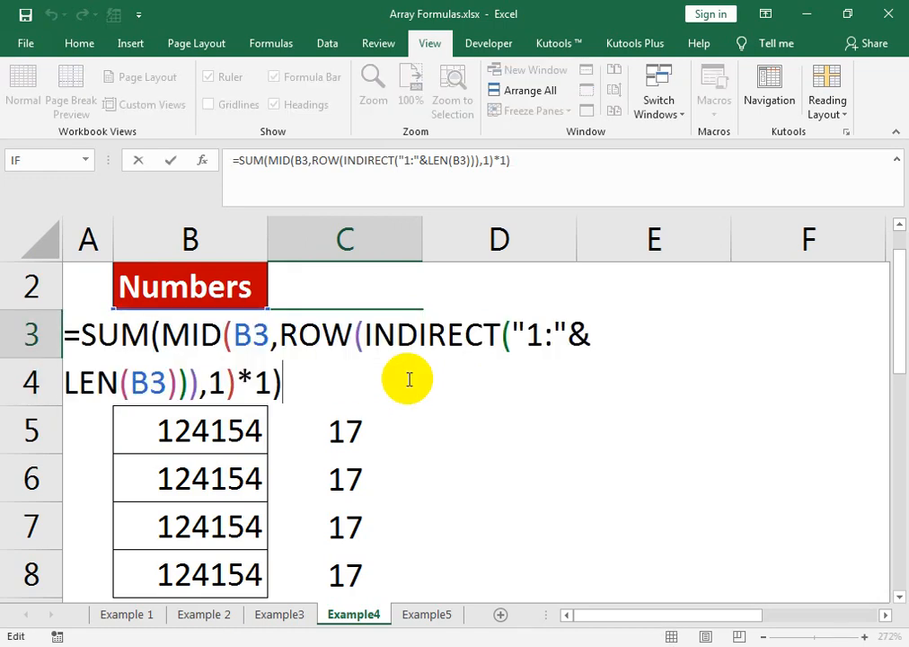
key("ctrl+shift+Return")
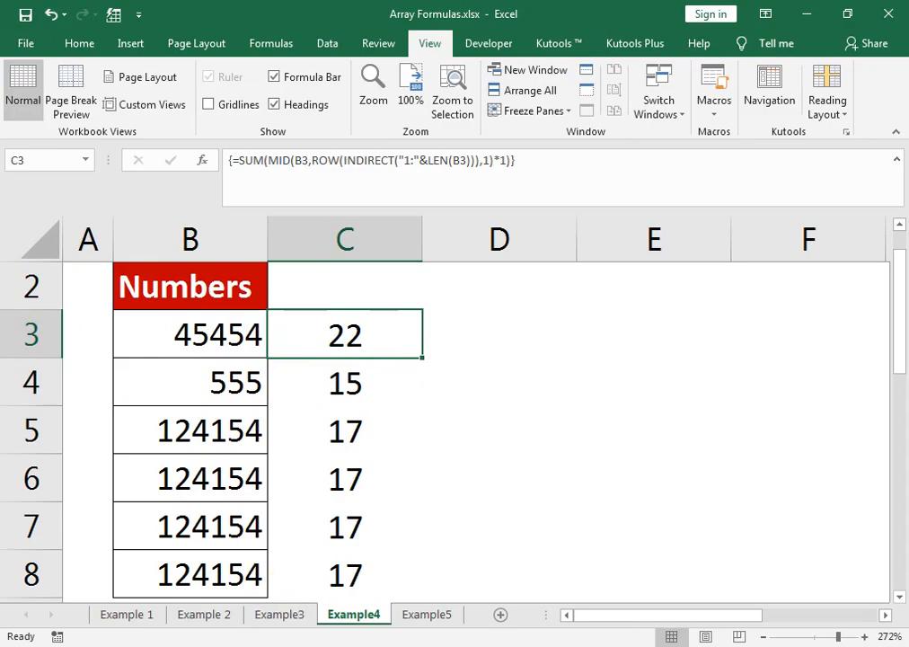
Step: Switch to the browser window showing the YouTube channel's uploaded videos
left_click(324, 576)
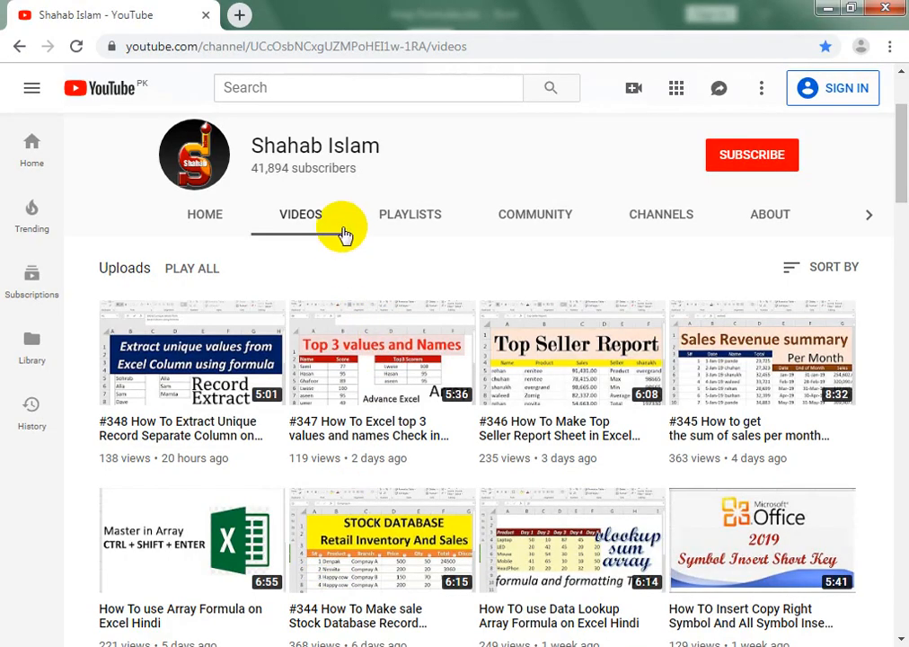